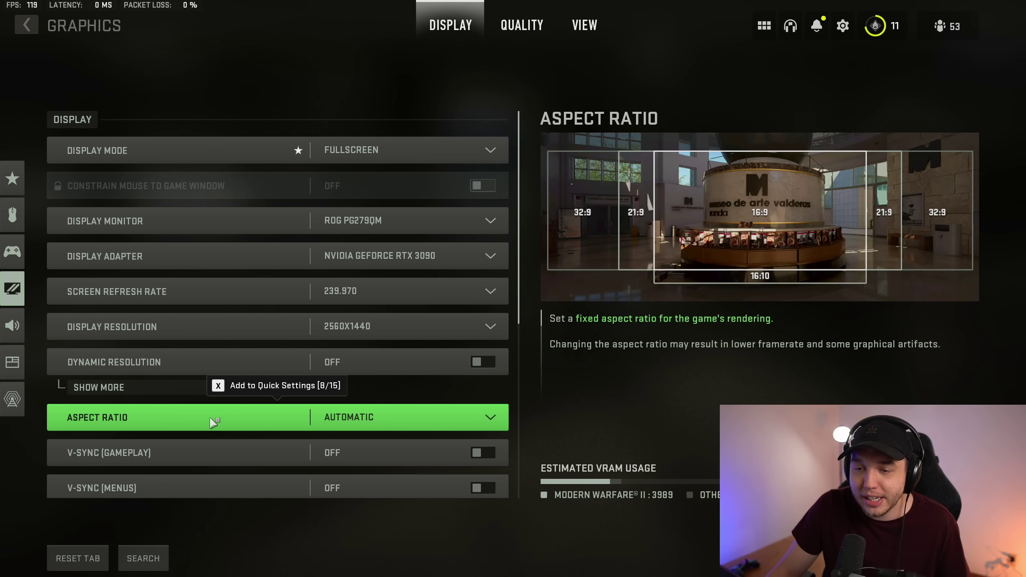
# - Expand the Custom Framerate Limit details and review the gameplay, menu and out-of-focus limits
pyautogui.scroll(-3, 214, 422)
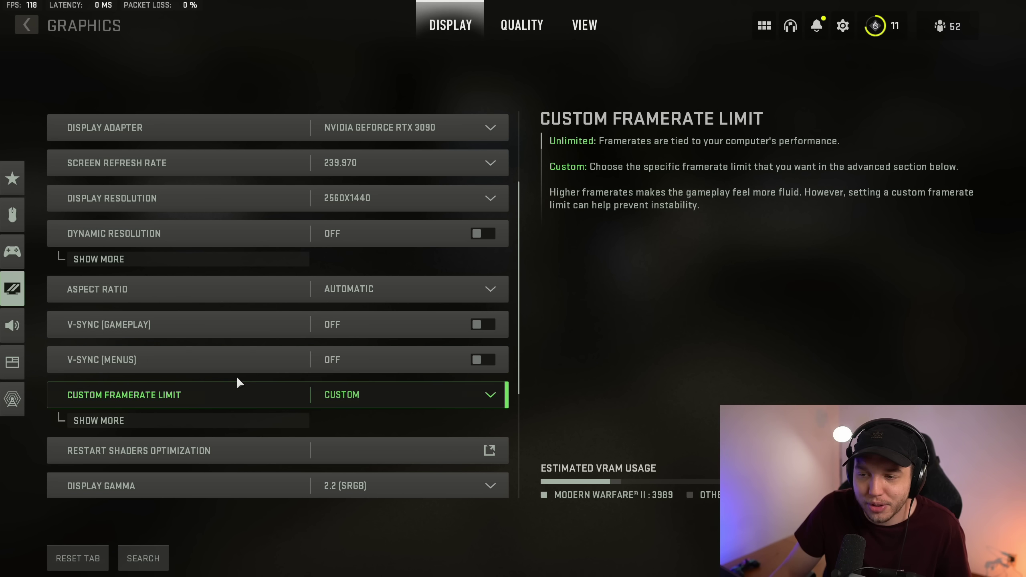
pyautogui.scroll(-3, 238, 382)
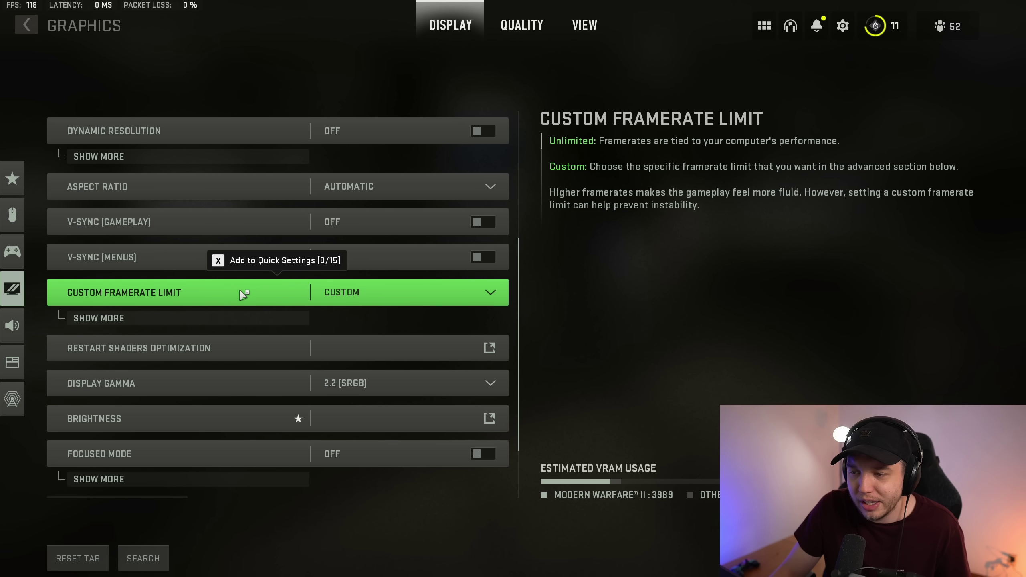
pyautogui.click(169, 316)
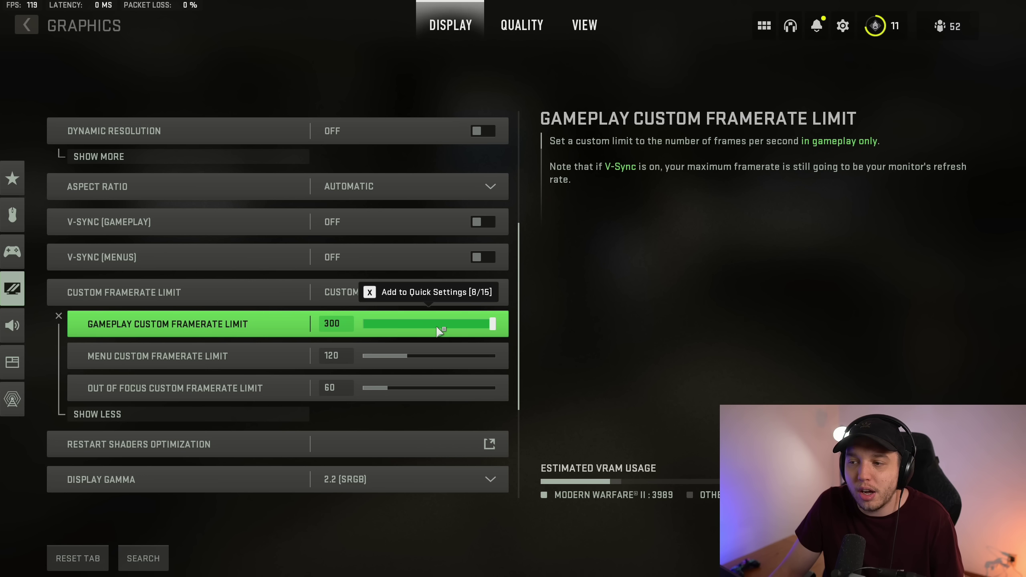
pyautogui.scroll(-1, 291, 389)
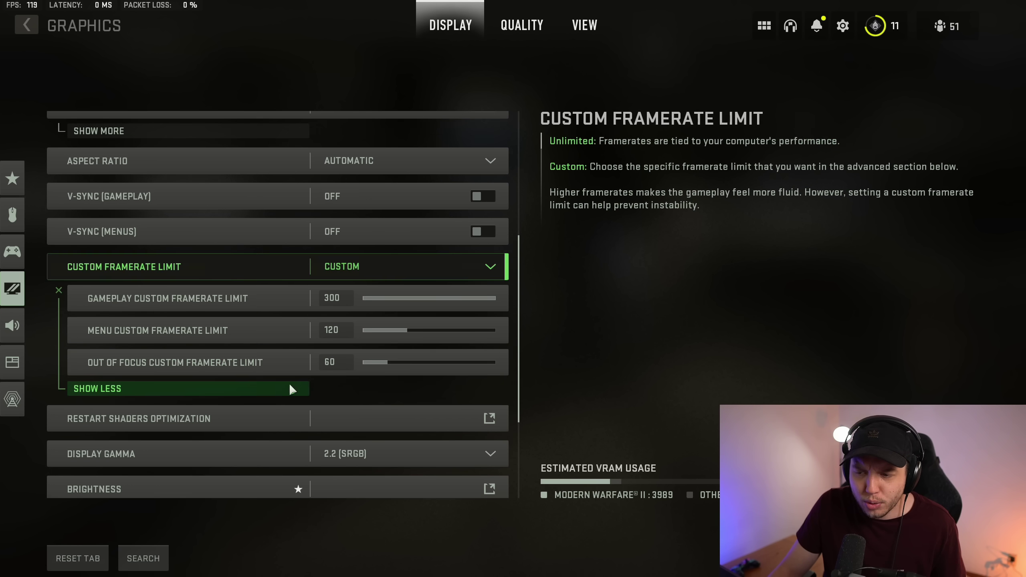
# - Check the Display Gamma options, keeping 2.2 (sRGB), and view the Brightness calibration screen
pyautogui.scroll(-2, 284, 386)
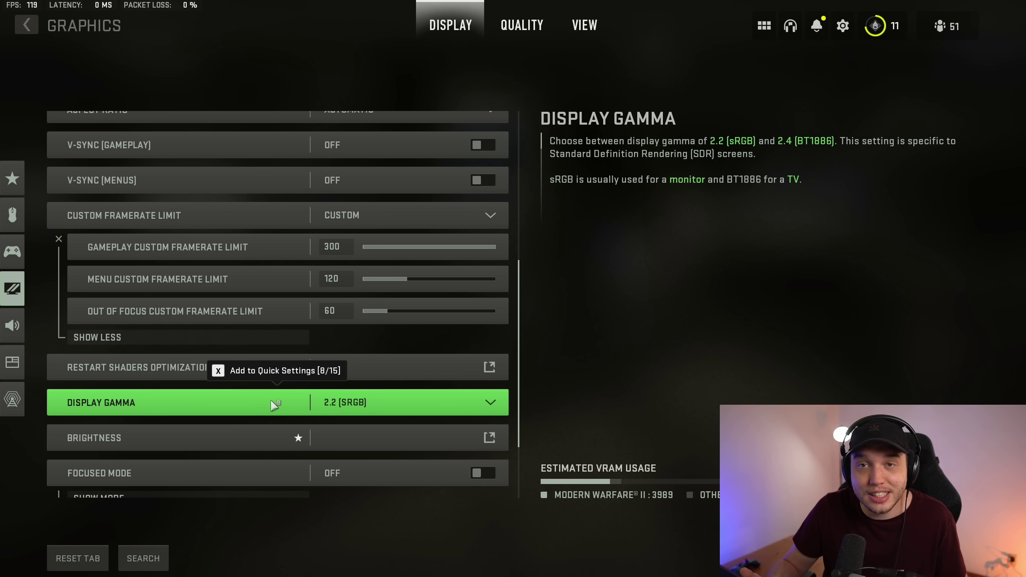
pyautogui.click(353, 402)
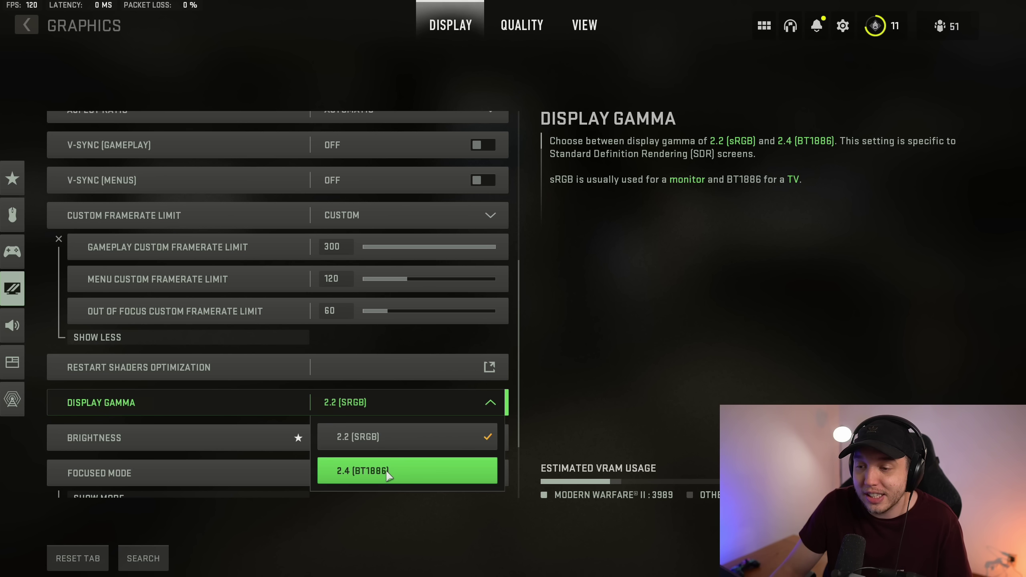
pyautogui.click(398, 403)
pyautogui.click(203, 413)
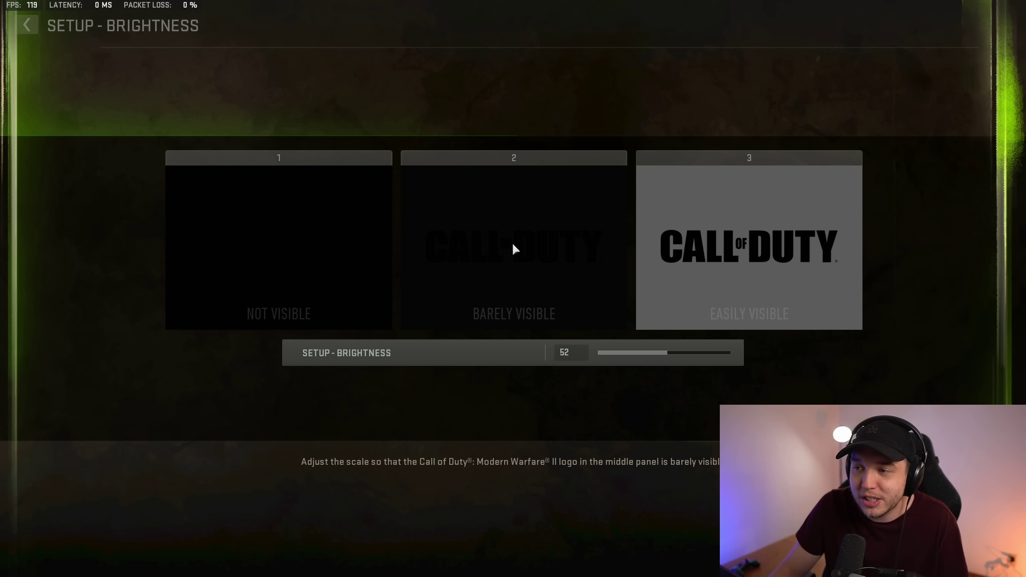
pyautogui.press('Escape')
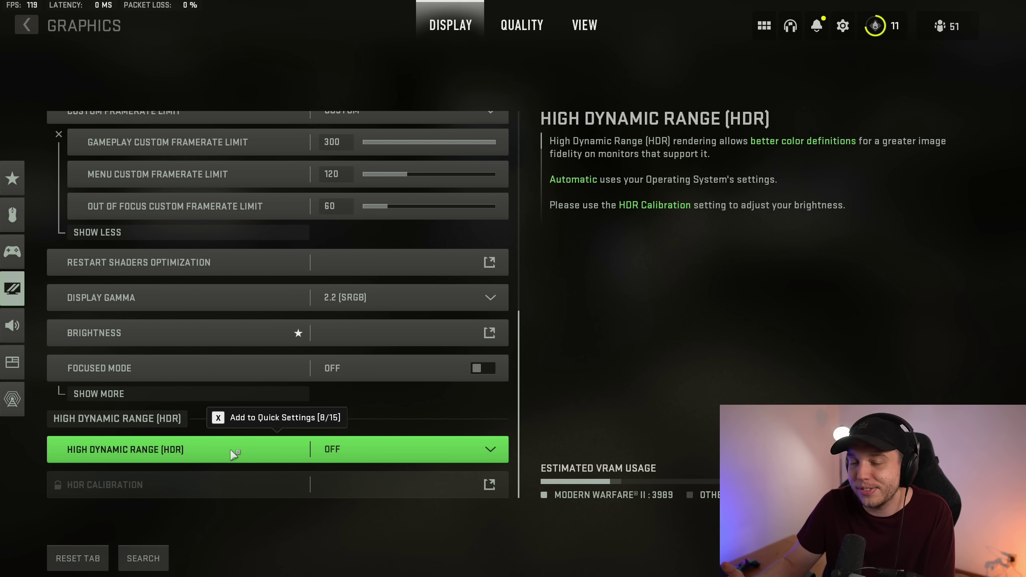
# - Expand the FidelityFX CAS options in the quality settings and set the AMD FidelityFX CAS Strength to 100
pyautogui.click(537, 28)
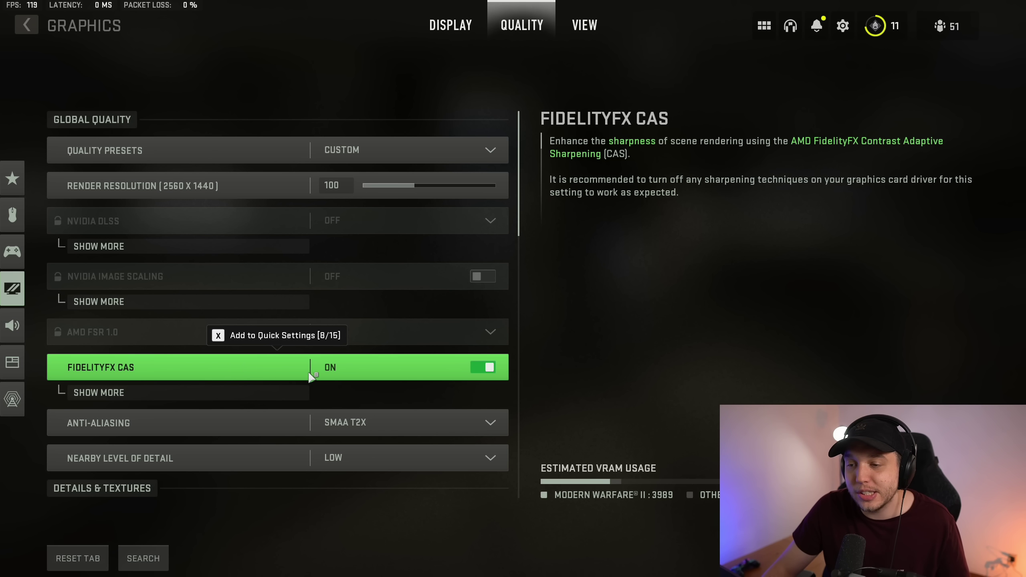
pyautogui.click(186, 393)
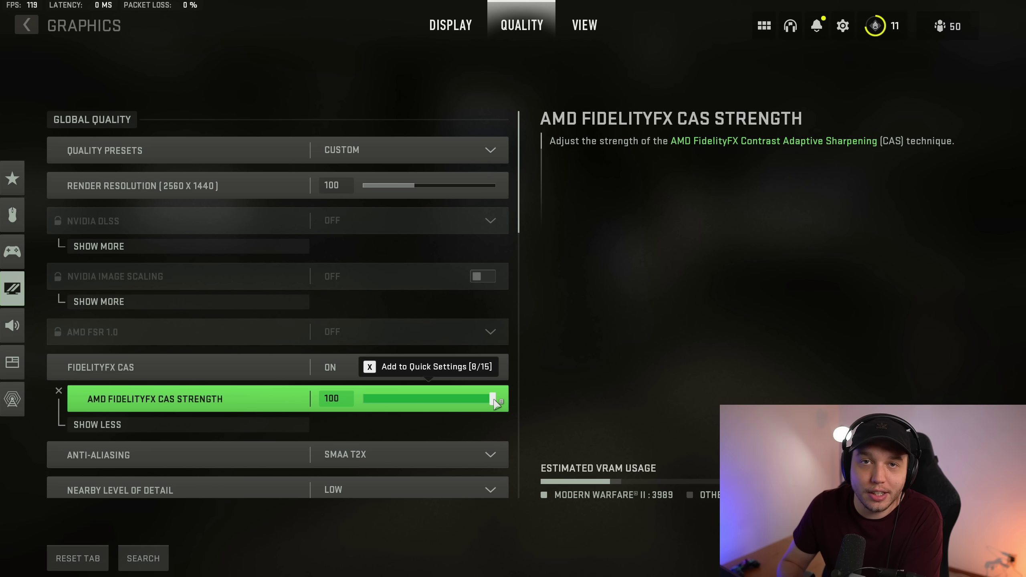
pyautogui.moveTo(496, 403)
pyautogui.mouseDown()
pyautogui.moveTo(467, 403)
pyautogui.moveTo(494, 403)
pyautogui.mouseUp()
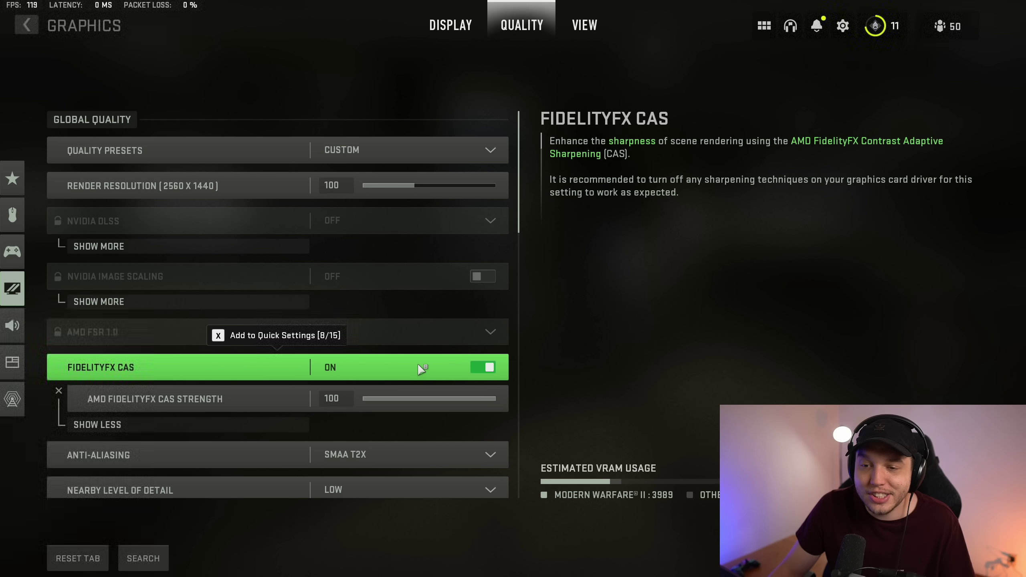
# - Turn off FidelityFX CAS and try AMD FSR 1.0 at Quality
pyautogui.click(485, 366)
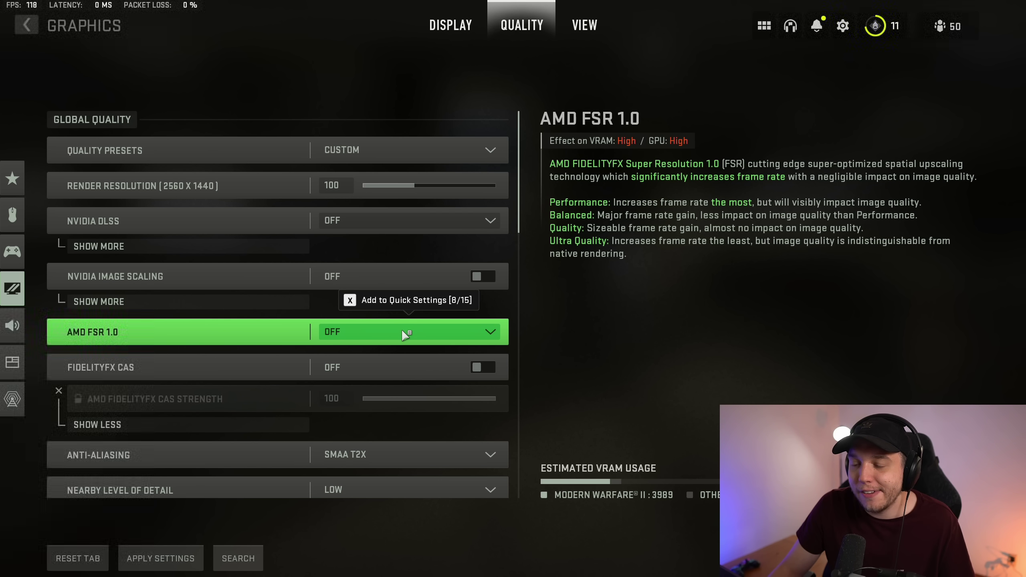
pyautogui.click(403, 332)
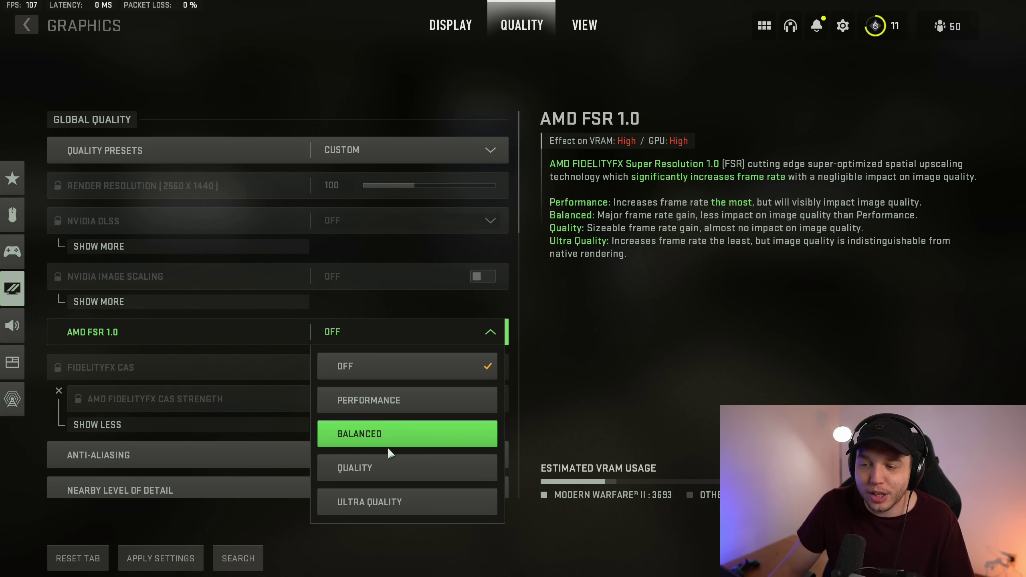
pyautogui.click(383, 465)
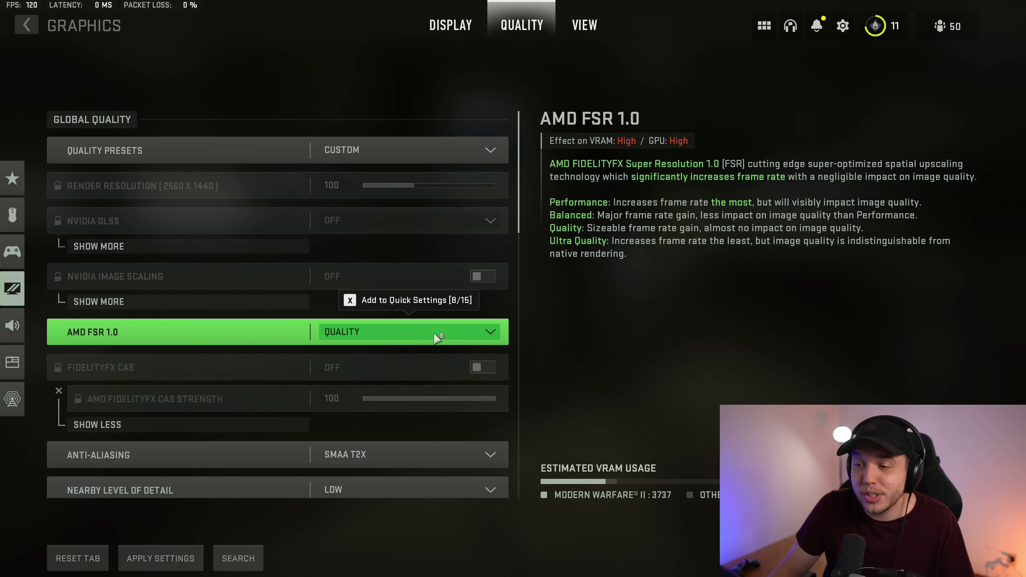
# - Switch AMD FSR 1.0 back to Off and turn FidelityFX CAS on again
pyautogui.click(435, 334)
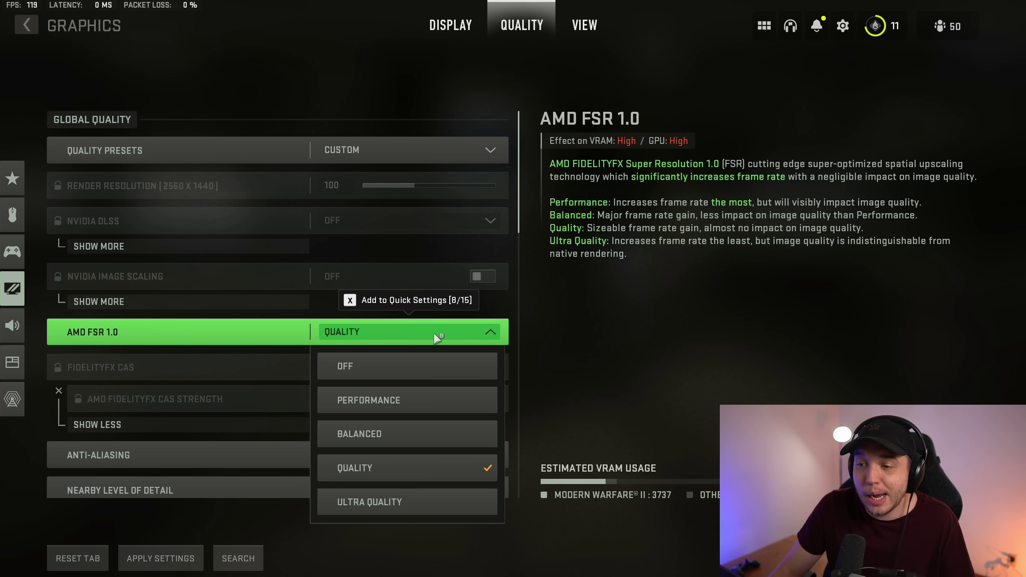
pyautogui.click(380, 367)
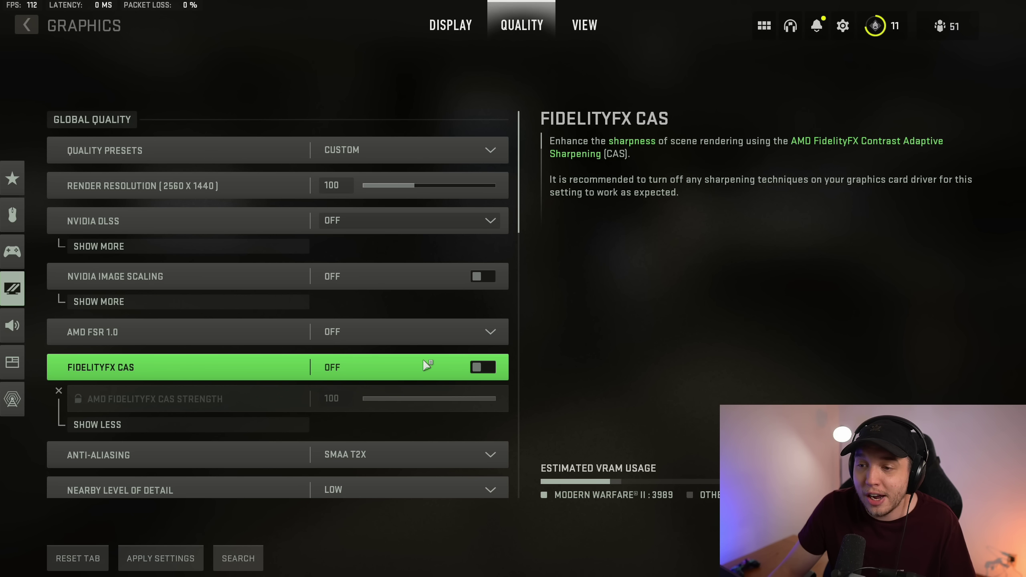
pyautogui.click(482, 367)
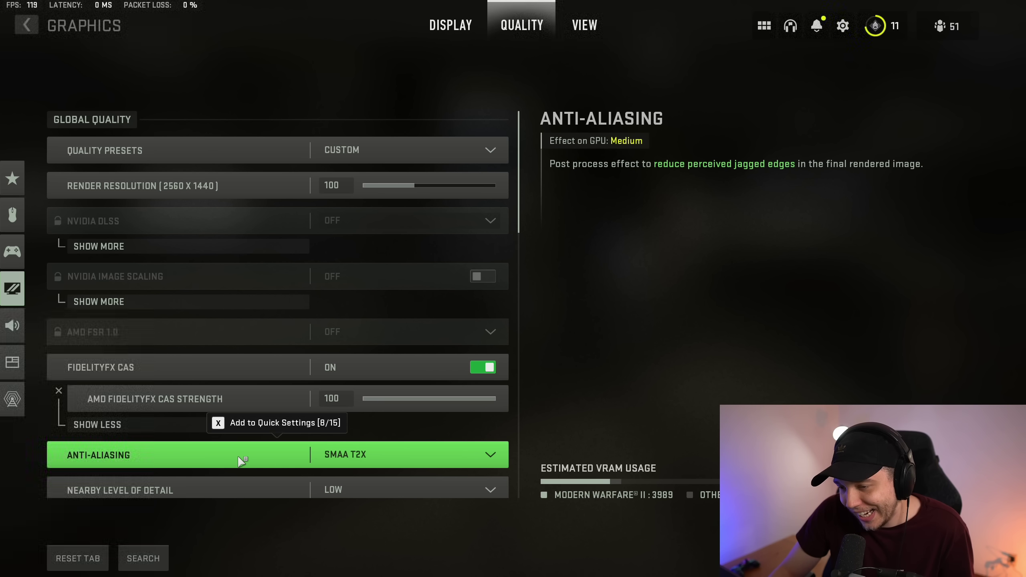
# - Check the Anti-Aliasing options and choose SMAA T2X
pyautogui.click(357, 454)
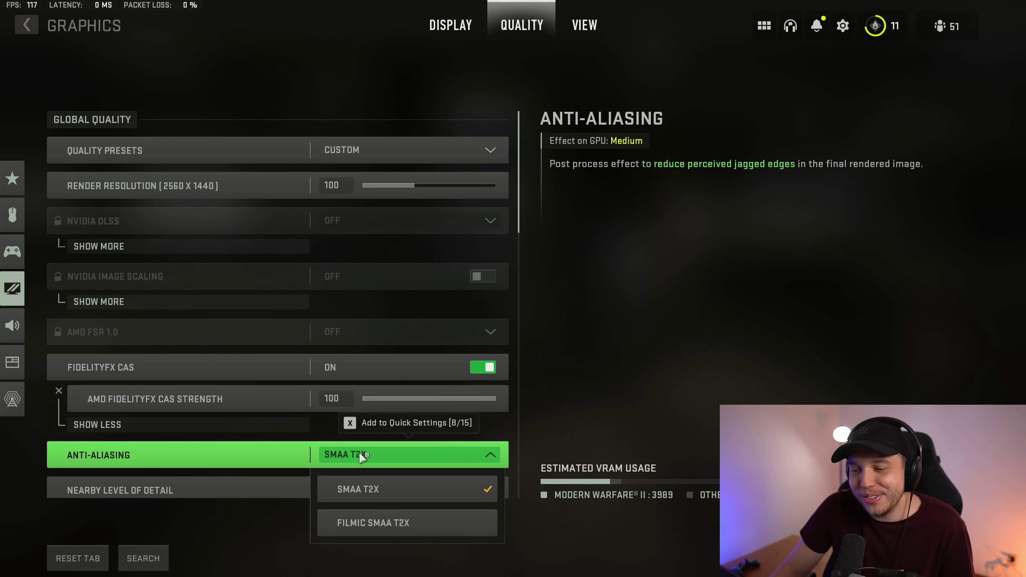
pyautogui.click(391, 489)
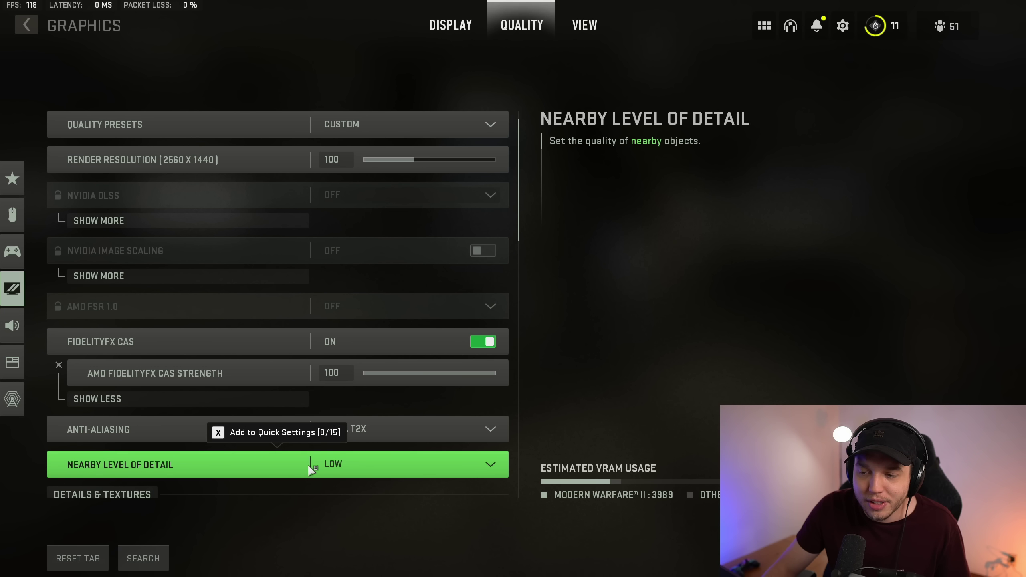
# - Try Texture Resolution at High and return it to Normal
pyautogui.scroll(-3, 279, 441)
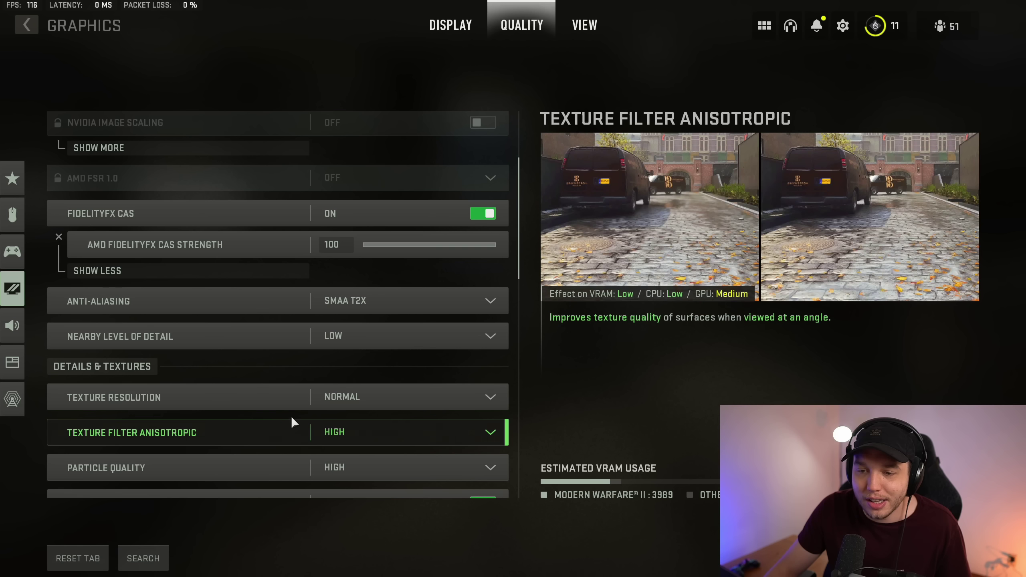
pyautogui.scroll(-2, 323, 408)
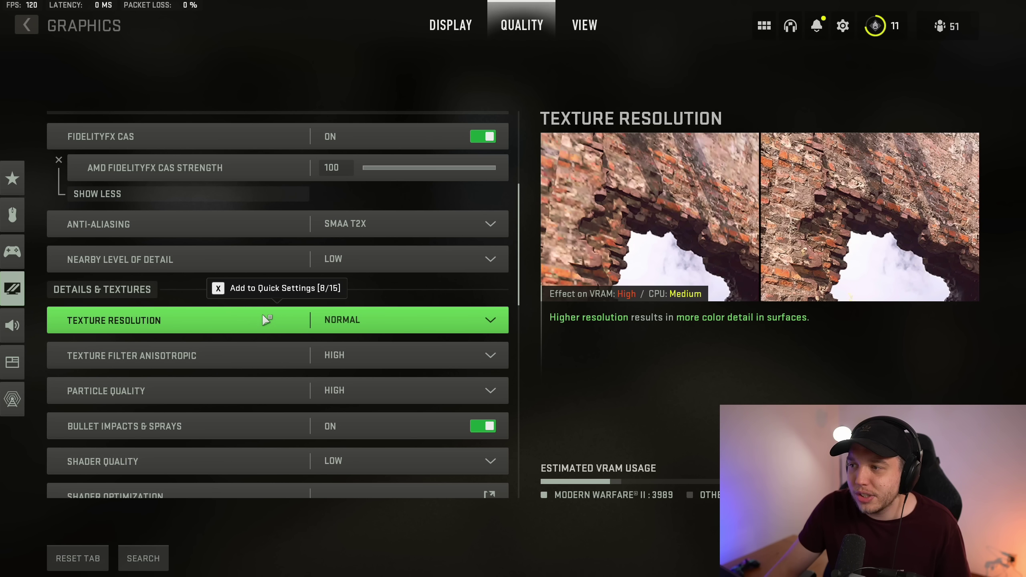
pyautogui.click(380, 318)
pyautogui.click(379, 458)
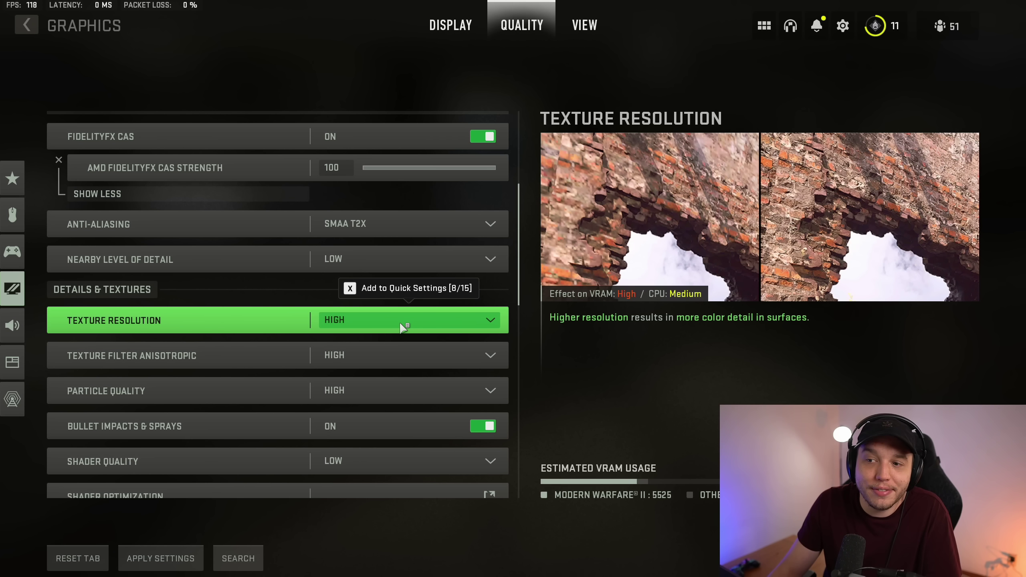
pyautogui.click(403, 328)
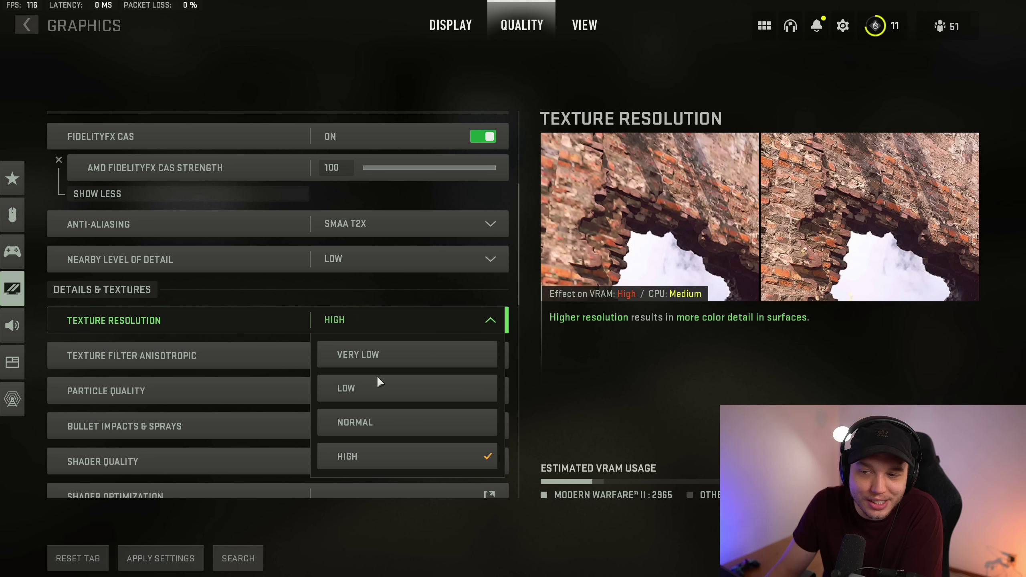
pyautogui.click(376, 424)
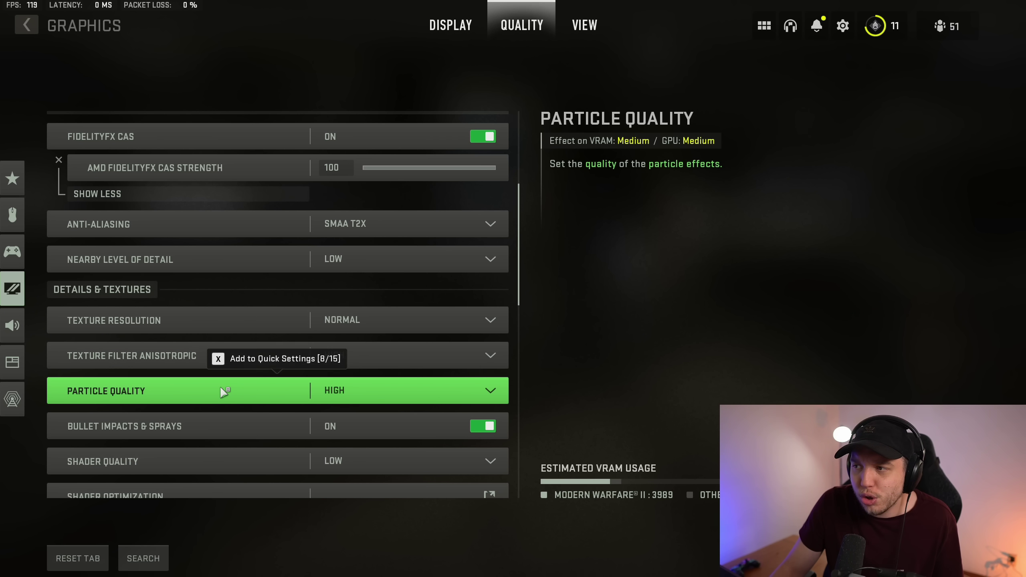
# - Review the remaining Details & Textures settings and the available Shadow Map Resolution options, keeping Very Low
pyautogui.scroll(-1, 220, 386)
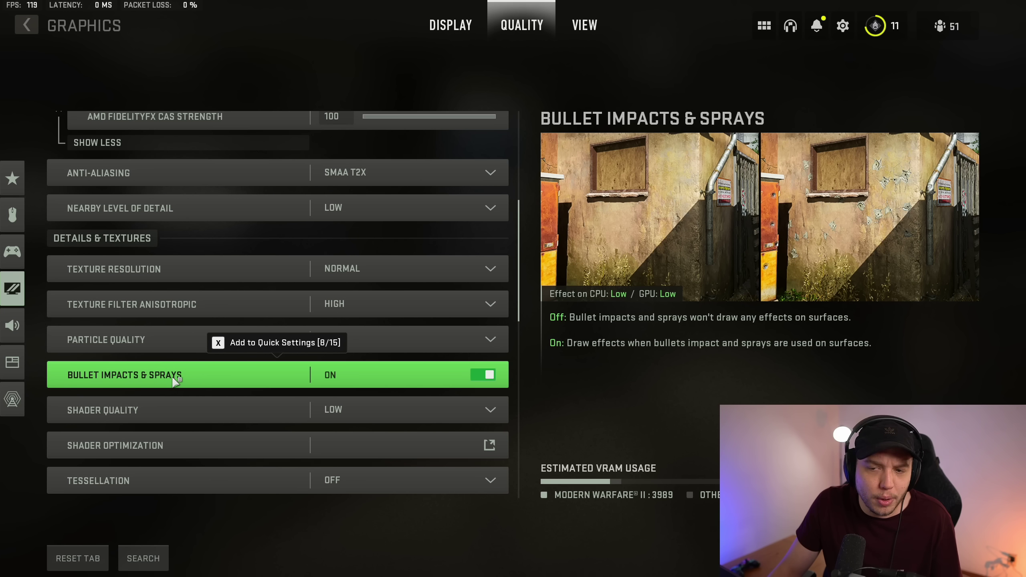
pyautogui.scroll(-1, 225, 370)
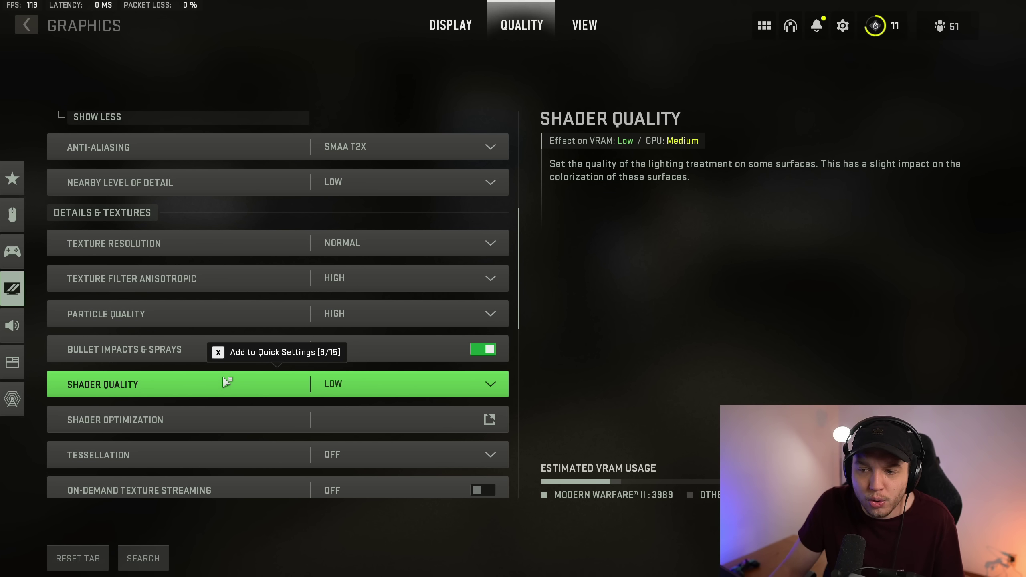
pyautogui.scroll(-1, 224, 385)
pyautogui.scroll(-1, 202, 412)
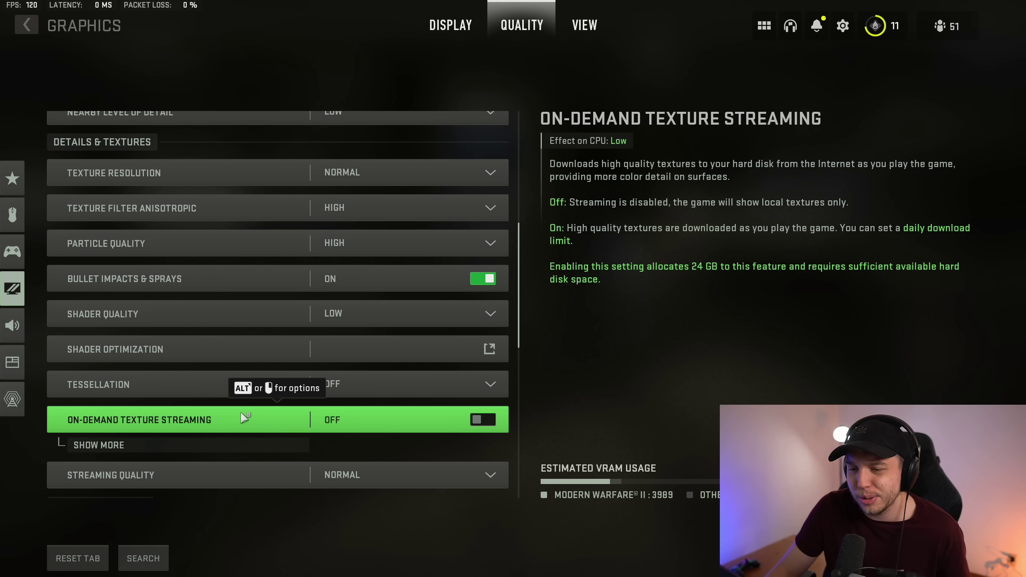
pyautogui.scroll(-2, 242, 419)
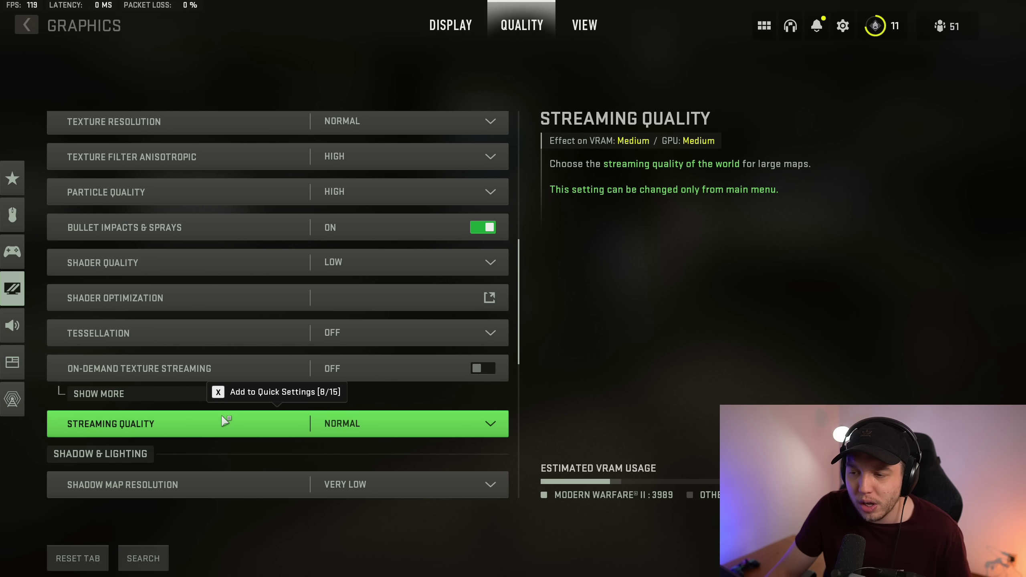
pyautogui.scroll(-2, 226, 416)
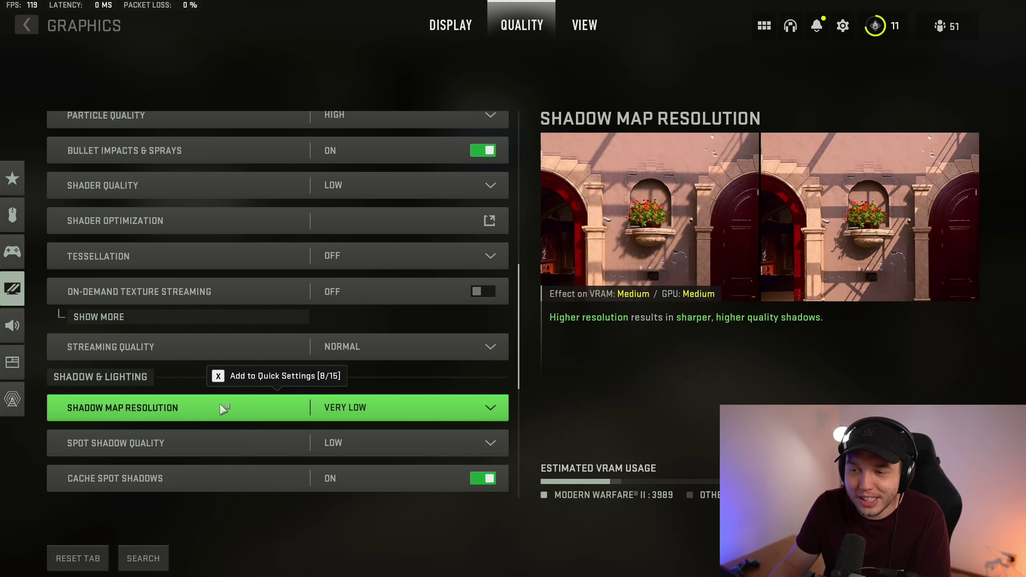
pyautogui.click(283, 416)
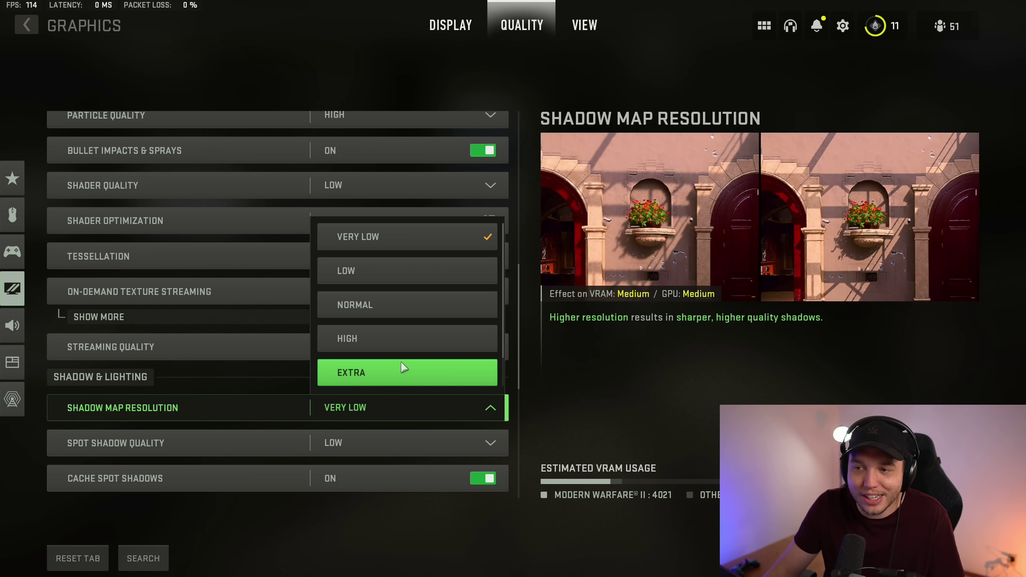
pyautogui.click(292, 410)
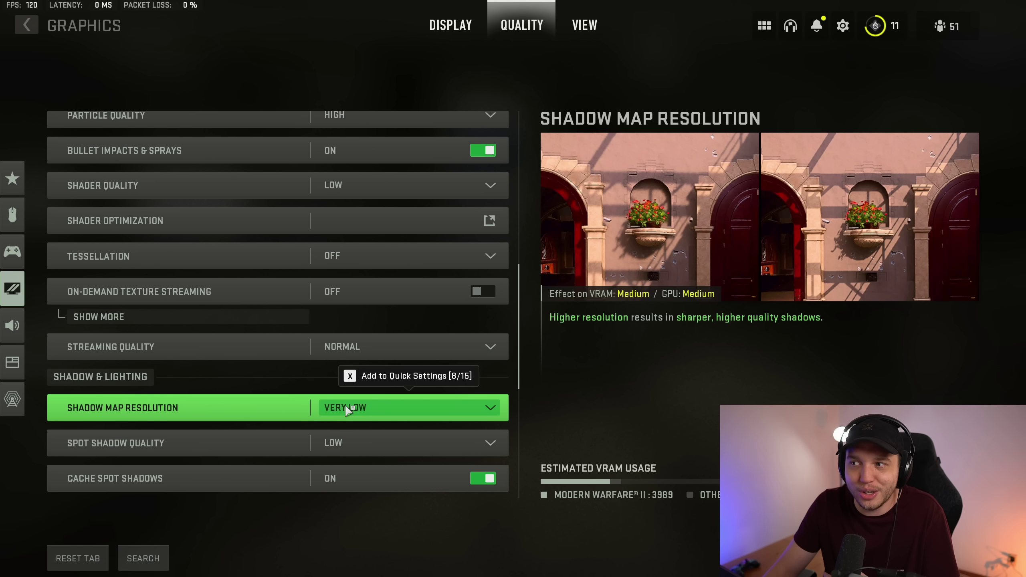
# - Review the remaining Shadow & Lighting and Post Processing Effects settings through Film Grain, and open the camera view settings
pyautogui.scroll(-1, 242, 415)
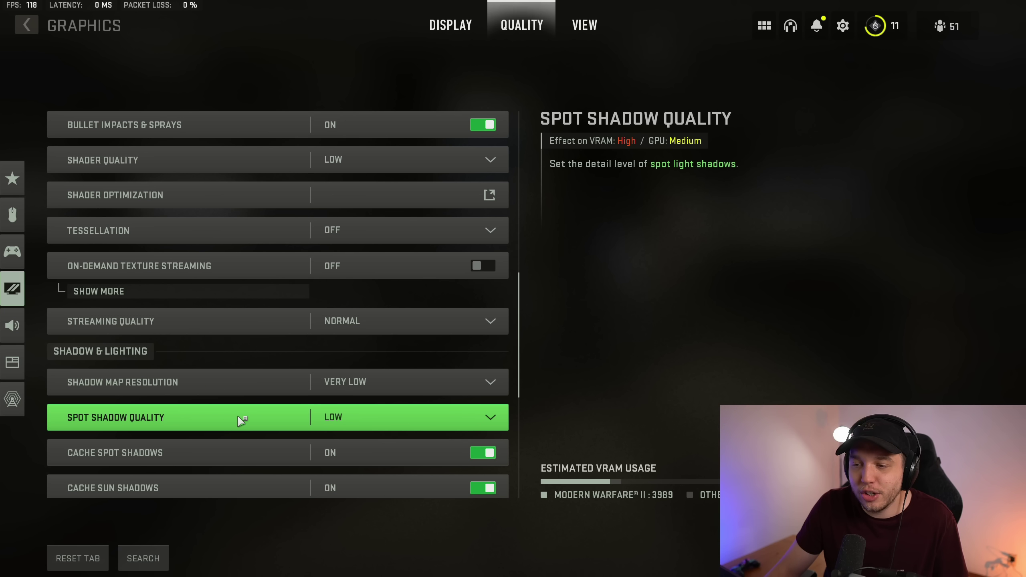
pyautogui.scroll(-1, 237, 415)
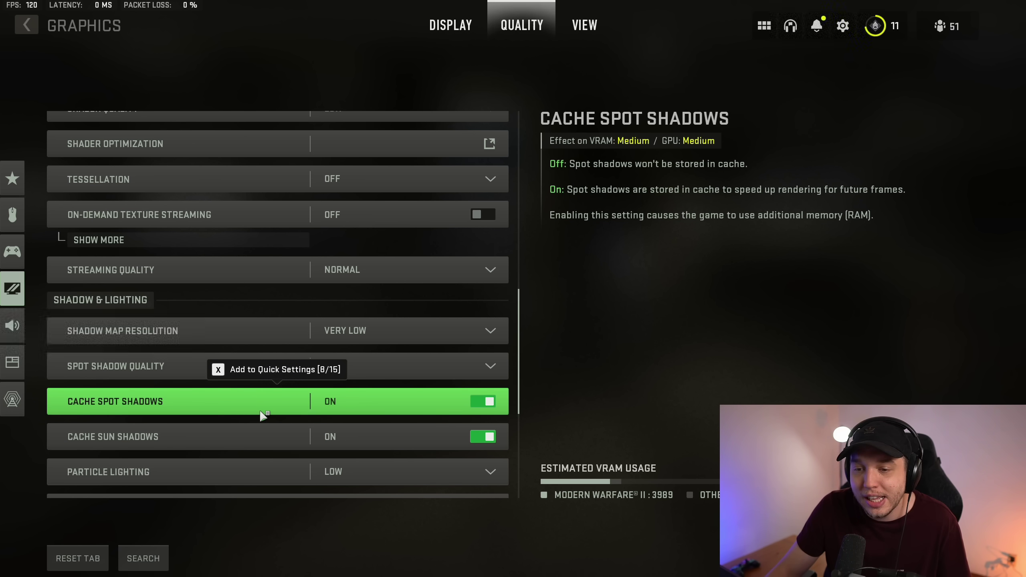
pyautogui.scroll(-1, 243, 416)
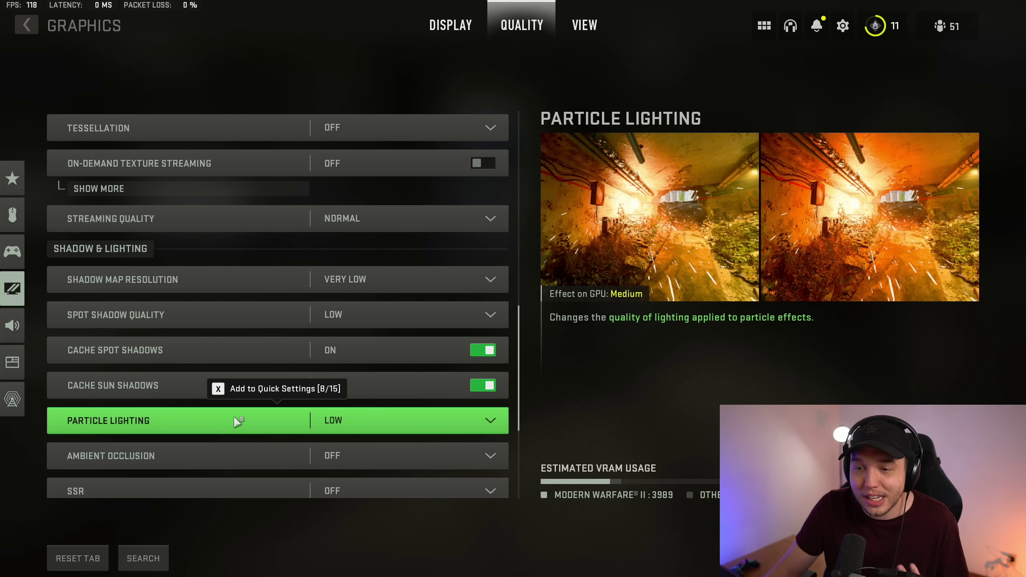
pyautogui.scroll(-1, 234, 417)
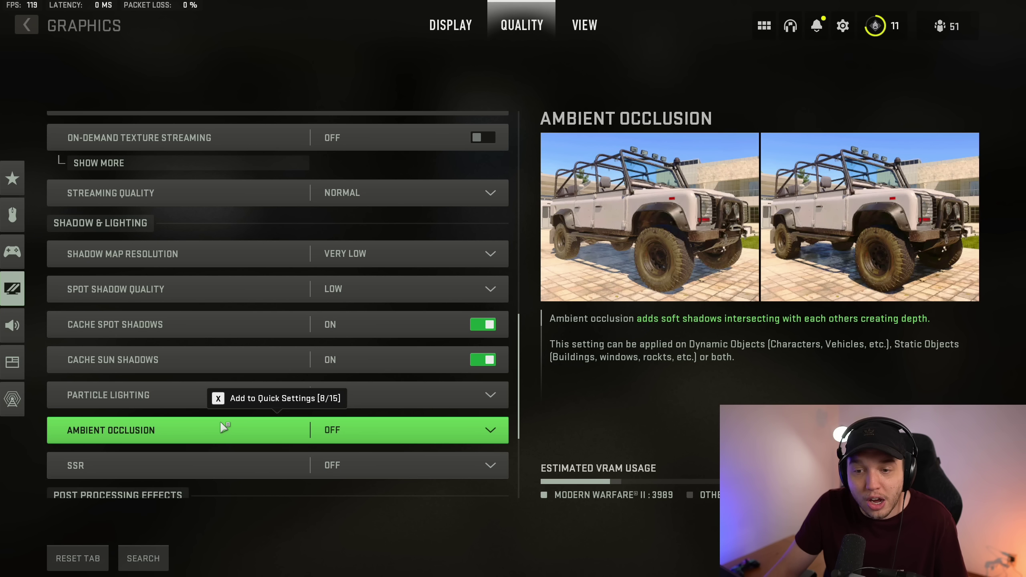
pyautogui.scroll(-1, 224, 427)
pyautogui.scroll(-3, 224, 426)
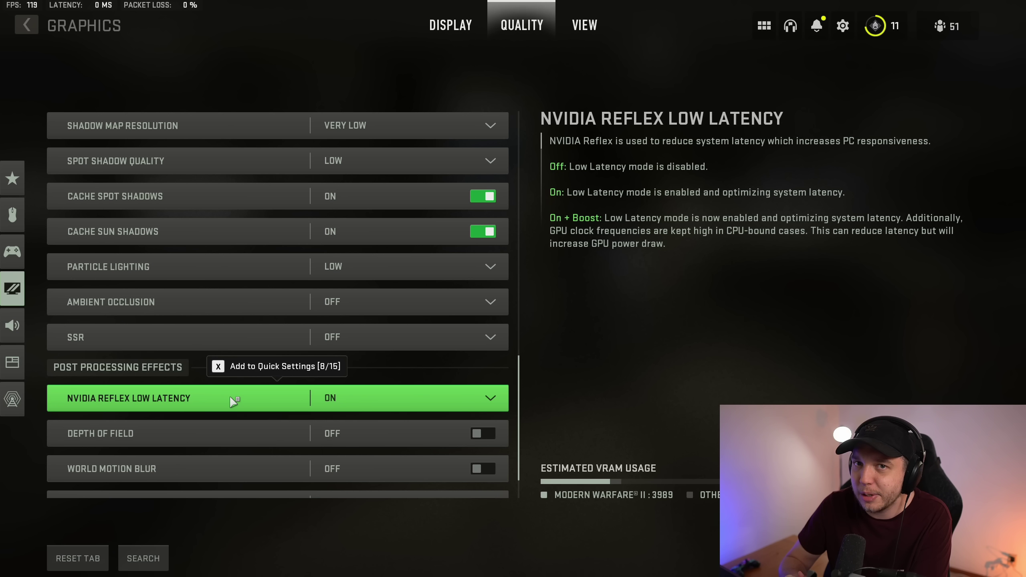
pyautogui.scroll(-2, 229, 465)
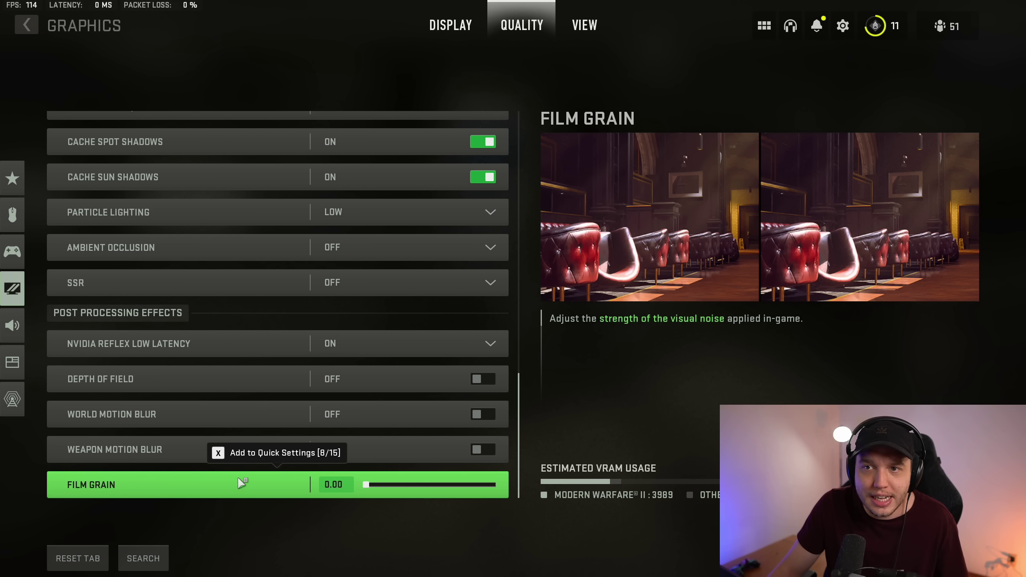
pyautogui.click(588, 25)
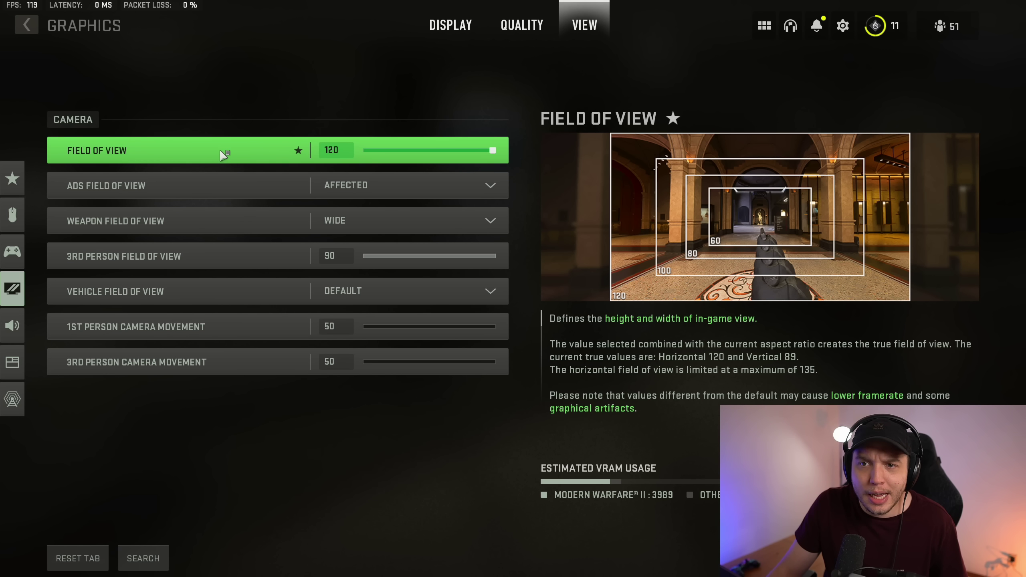